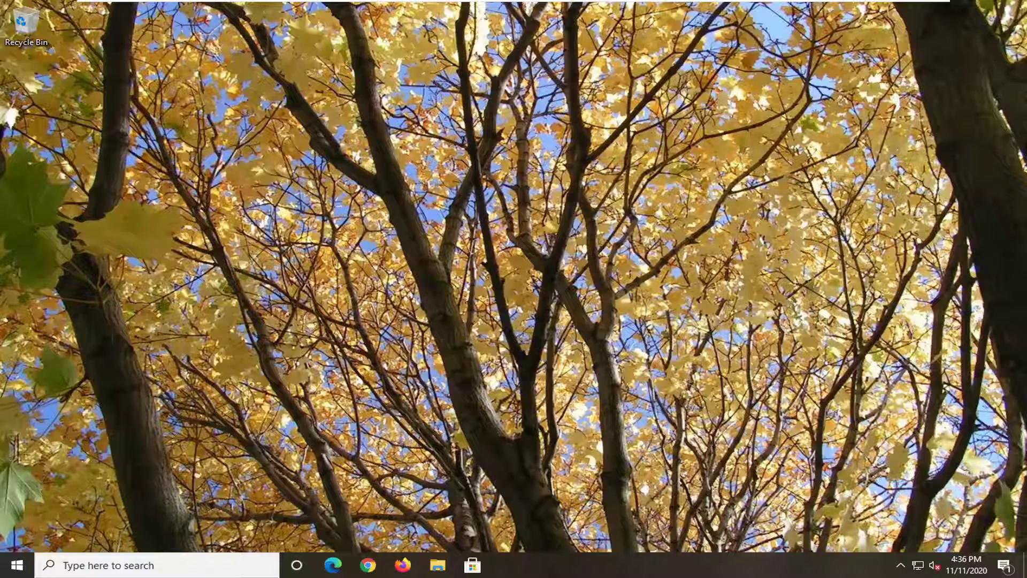
Search the Start menu for regedit, run Registry Editor as administrator, and approve the UAC prompt
left_click(14, 565)
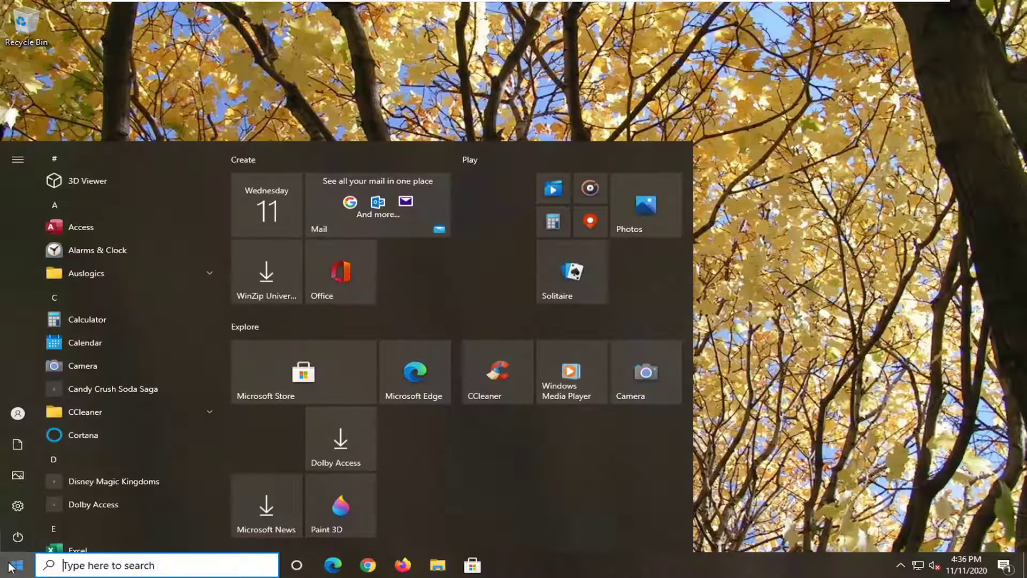
type("regedit")
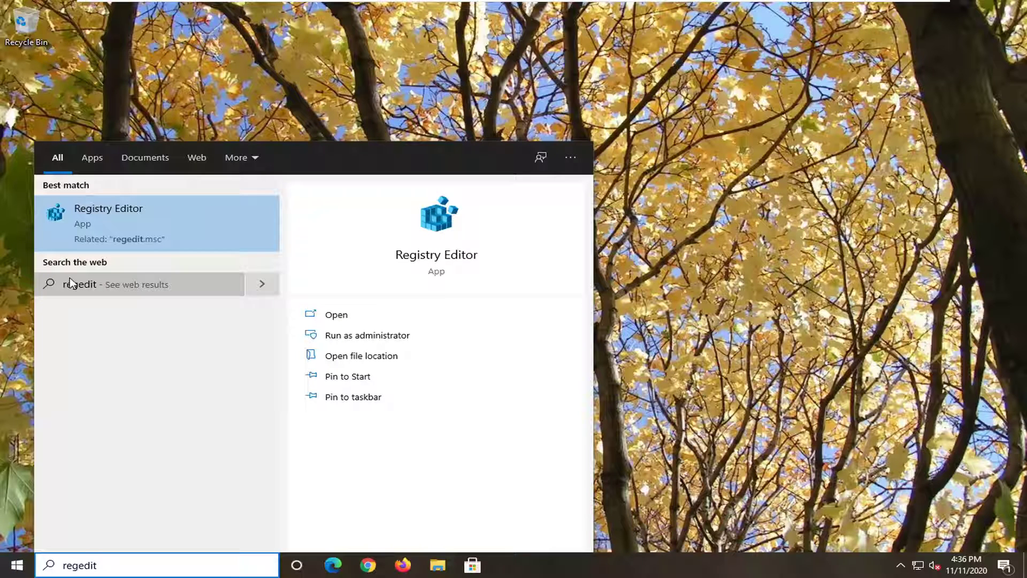
right_click(135, 244)
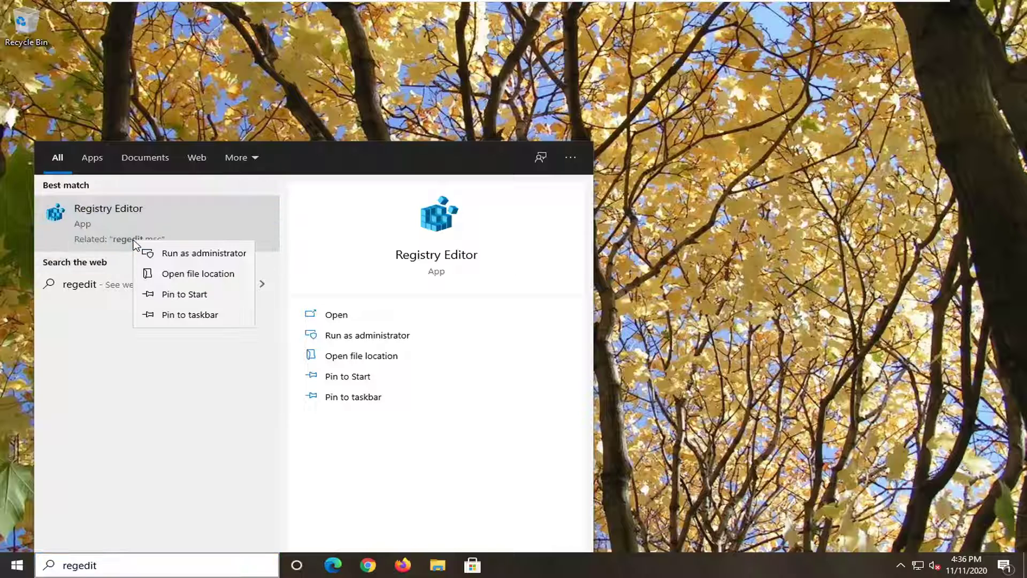
left_click(170, 256)
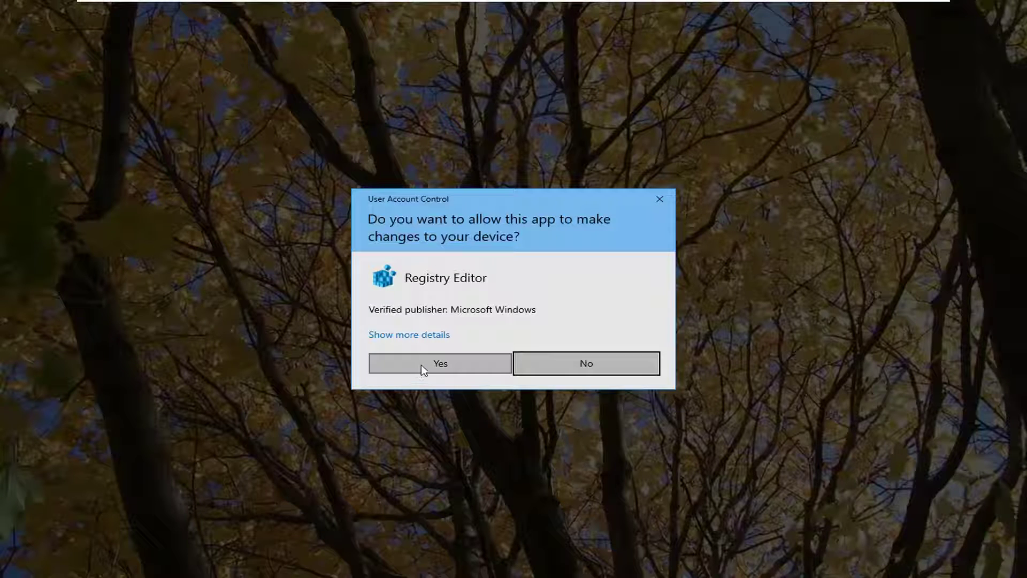
left_click(439, 364)
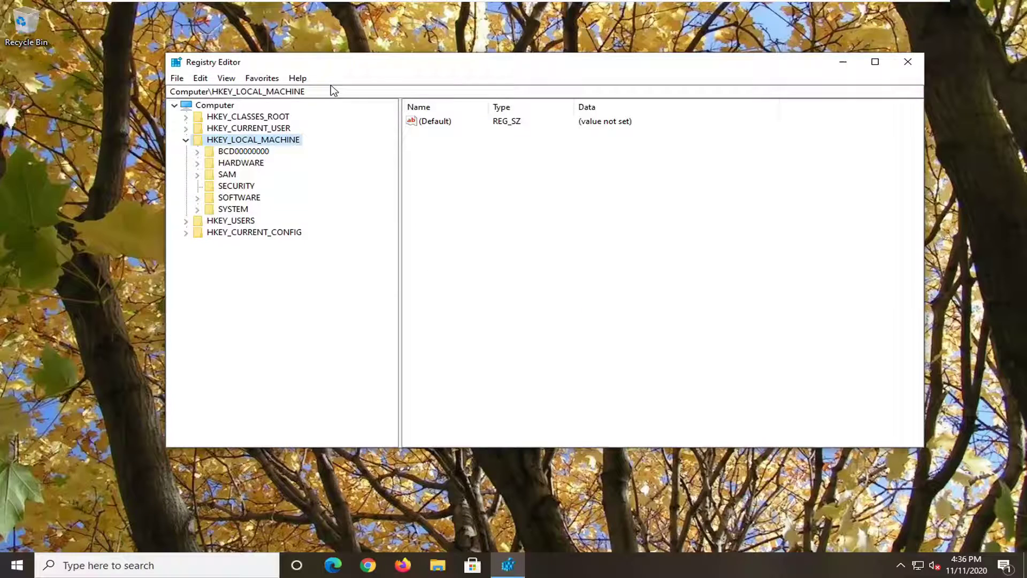
Collapse HKEY_LOCAL_MACHINE, select Computer, and cancel the Export dialog without exporting
left_click(186, 141)
left_click(214, 107)
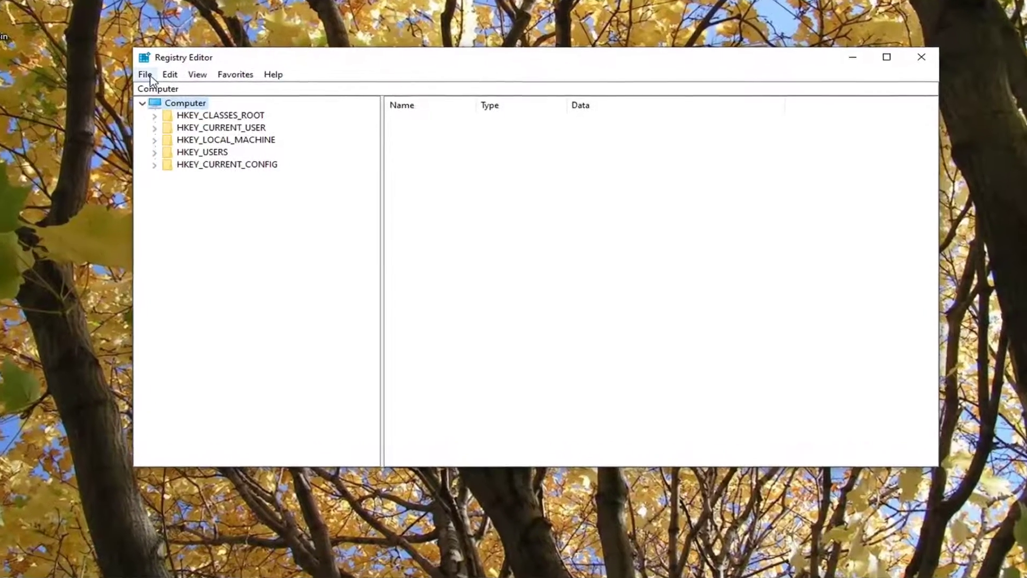
left_click(180, 80)
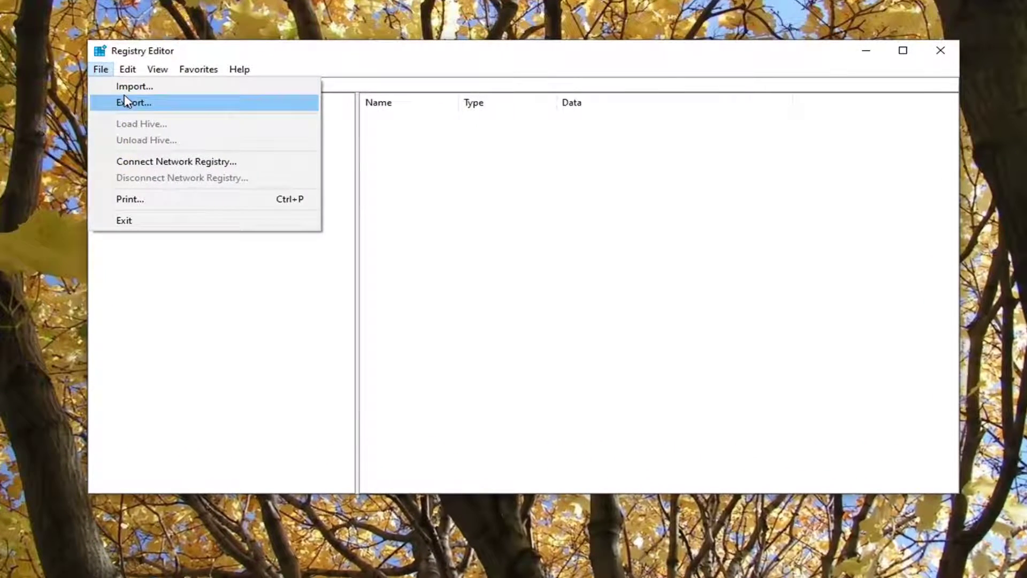
left_click(148, 103)
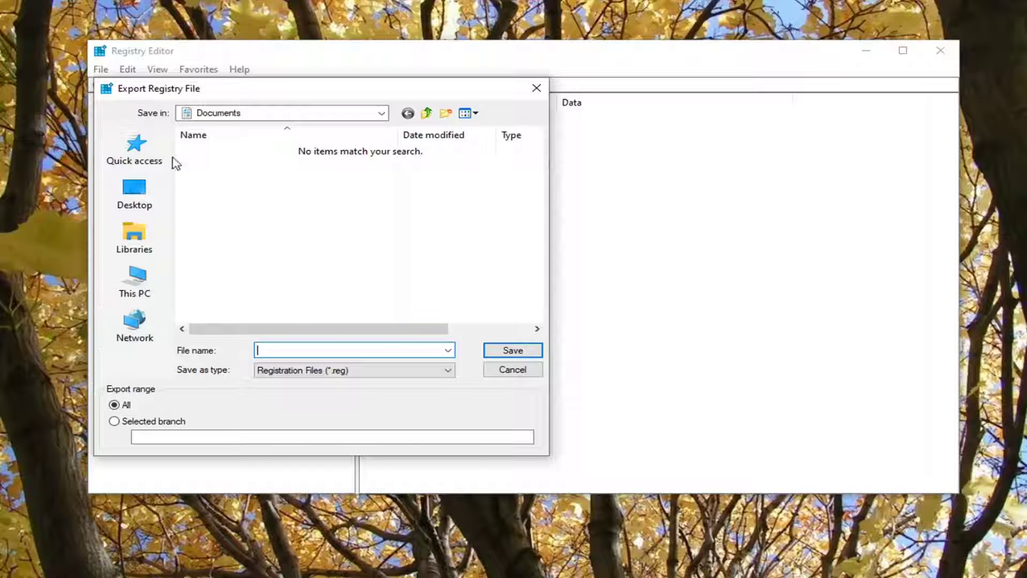
left_click(515, 369)
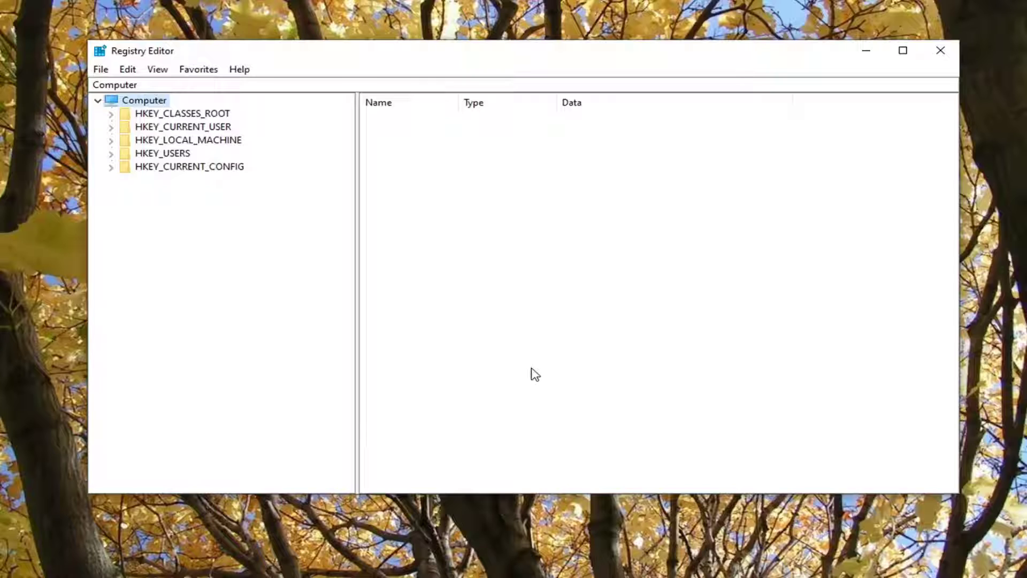
Browse the Import dialog to the Desktop, then cancel without importing anything
left_click(101, 71)
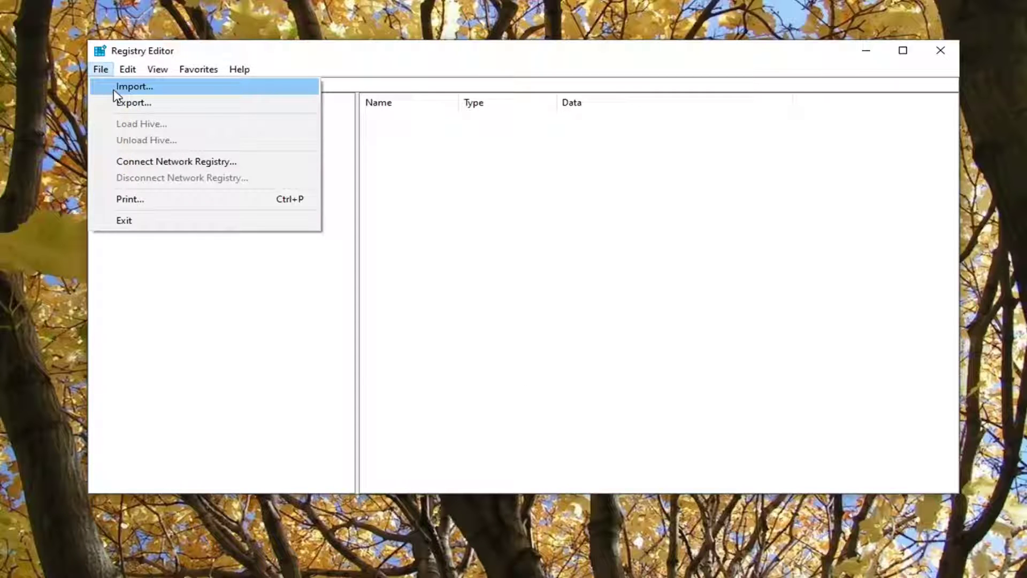
left_click(116, 87)
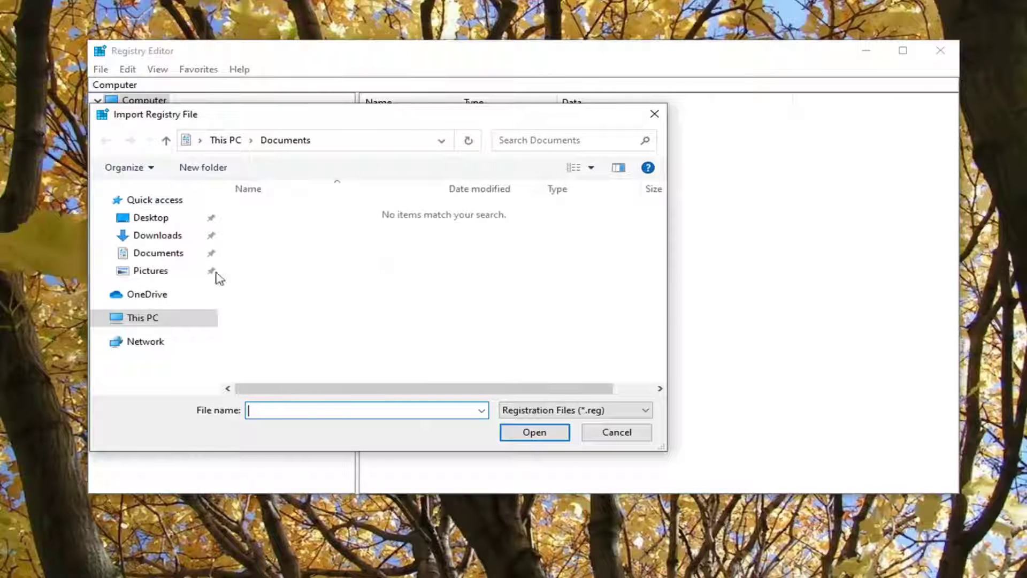
left_click(152, 218)
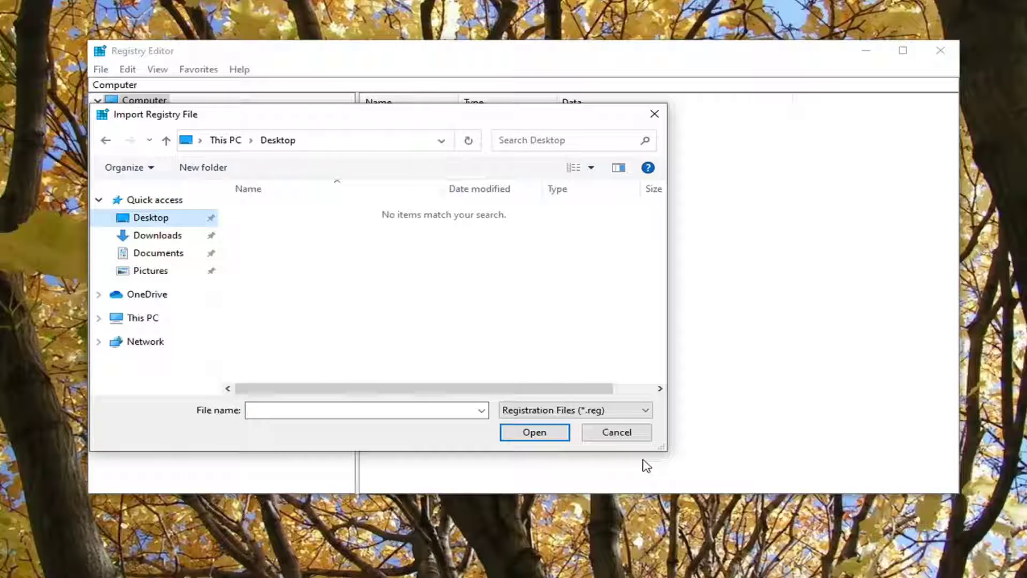
left_click(618, 434)
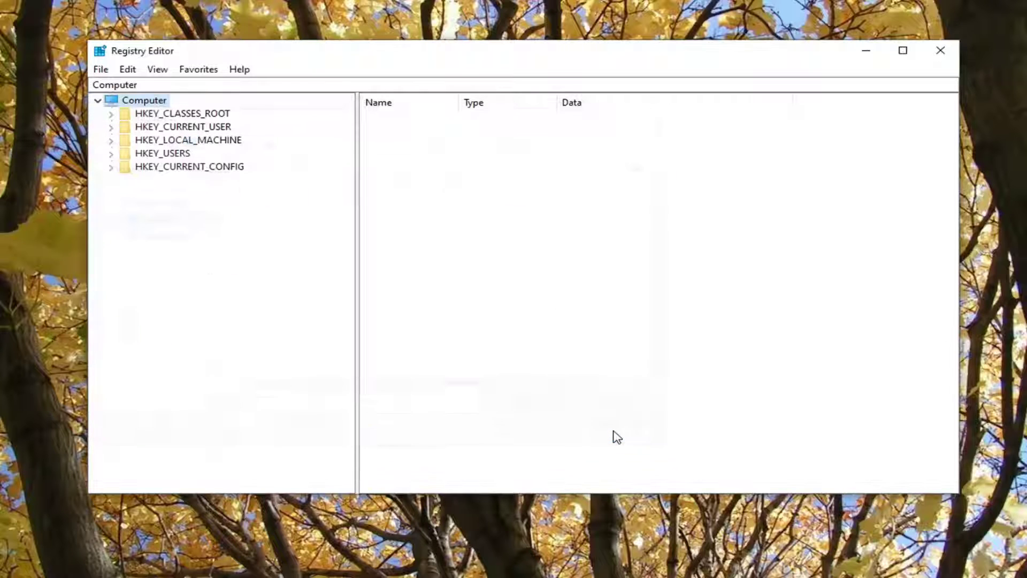
Expand HKEY_LOCAL_MACHINE\SOFTWARE\Policies\Microsoft\Windows and select its Appx key
double_click(197, 144)
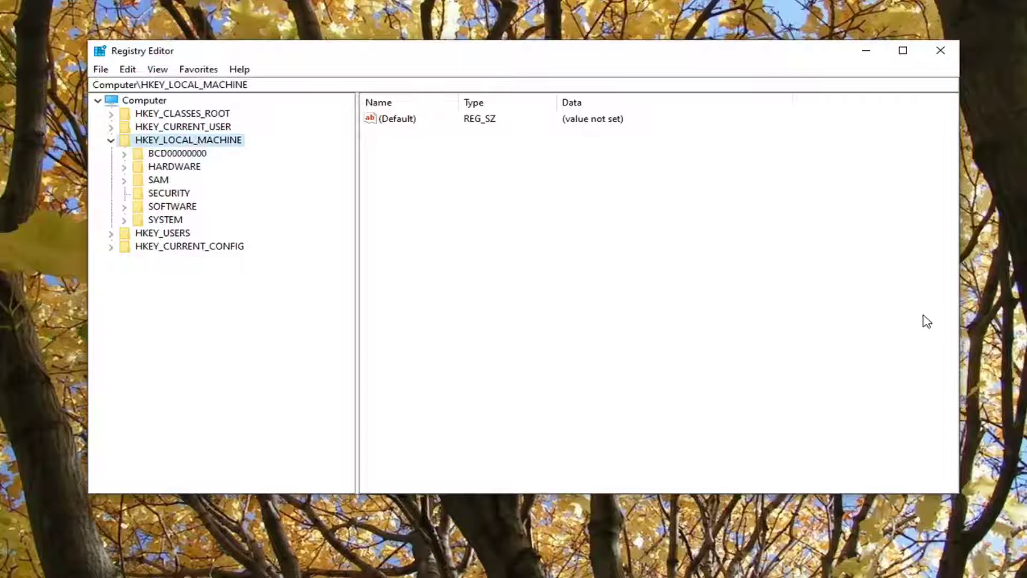
left_click(181, 208)
double_click(181, 207)
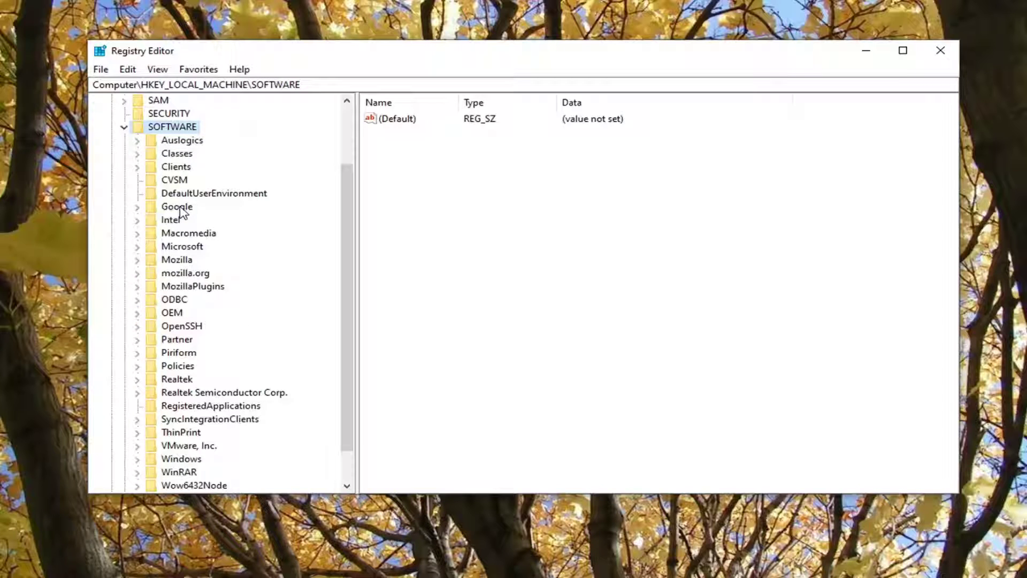
double_click(177, 367)
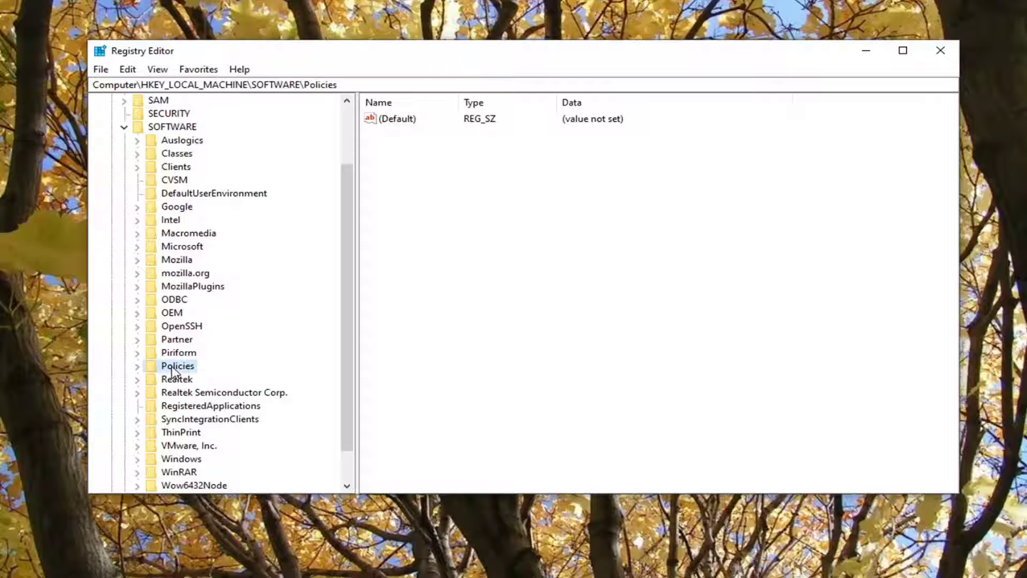
double_click(188, 380)
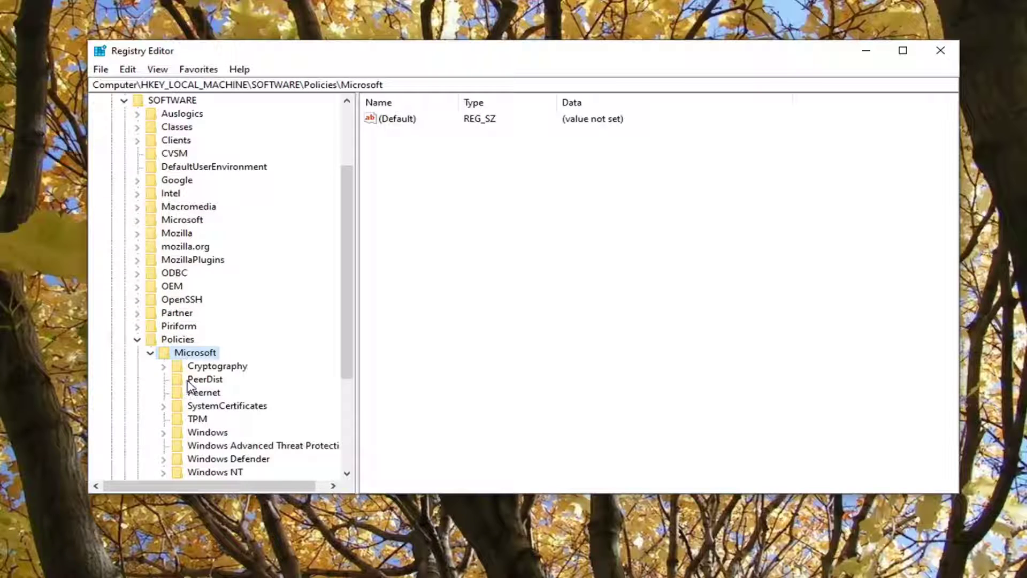
scroll(204, 364, "down", 2)
left_click(199, 353)
double_click(199, 354)
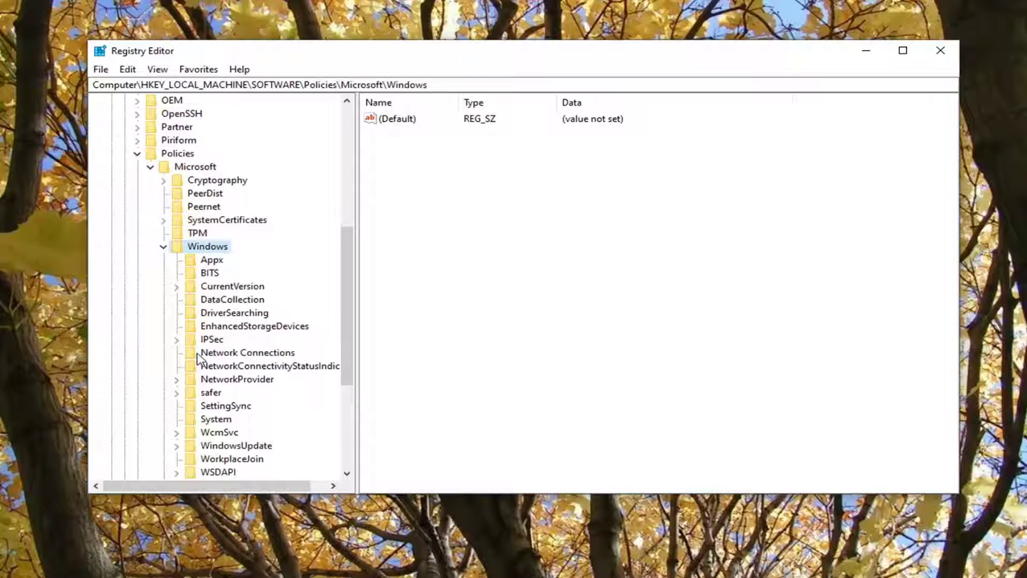
left_click(208, 260)
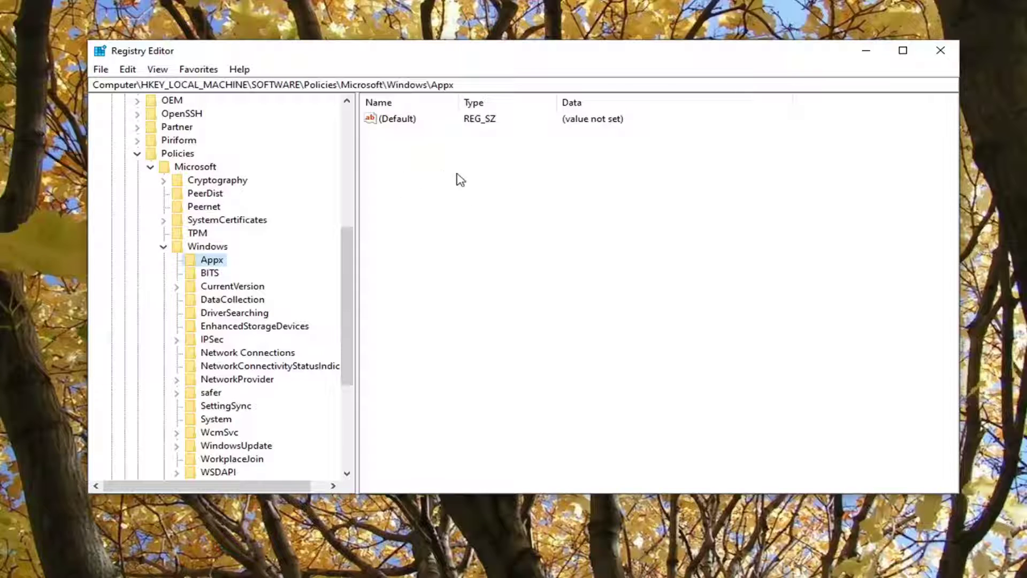
Create a new DWORD (32-bit) value in Appx named AllowDeploymentInSpecialProfiles
right_click(535, 185)
mouse_move(572, 192)
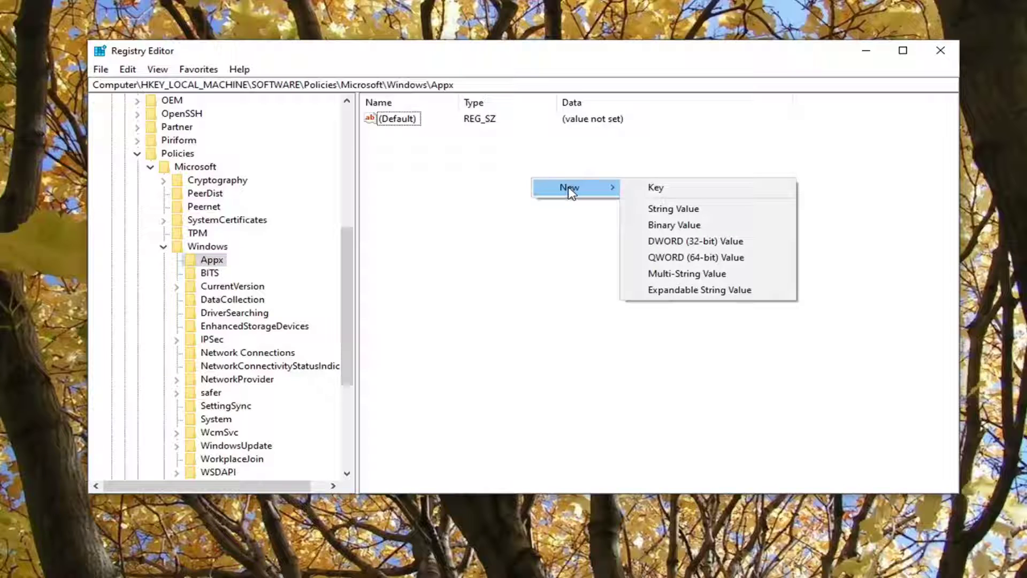
left_click(701, 242)
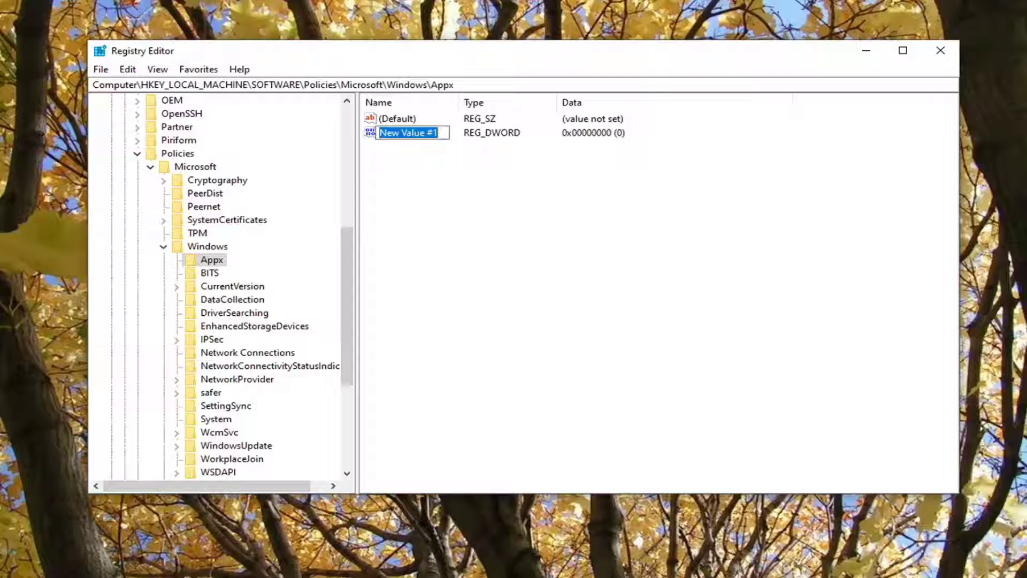
right_click(421, 133)
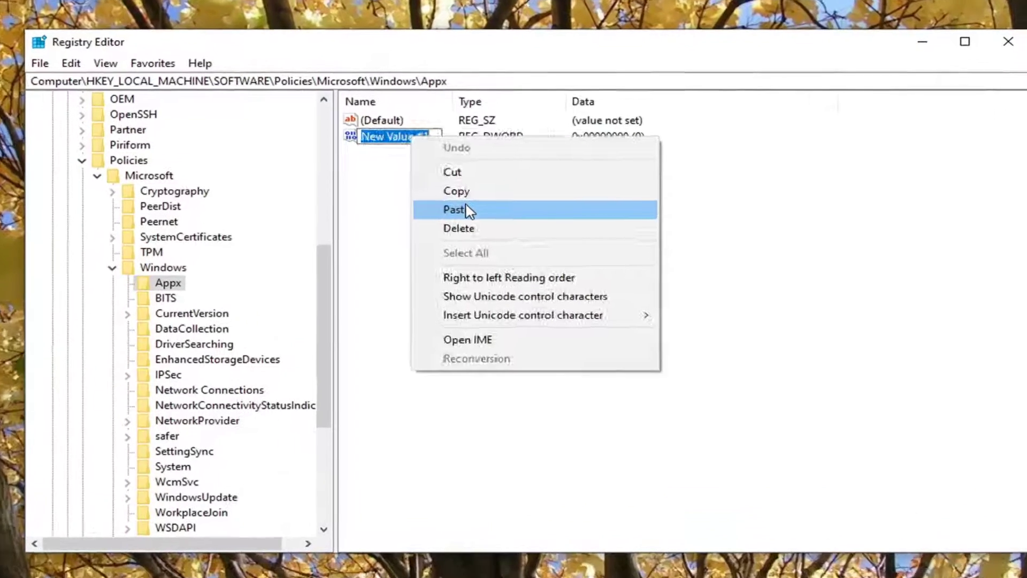
left_click(470, 197)
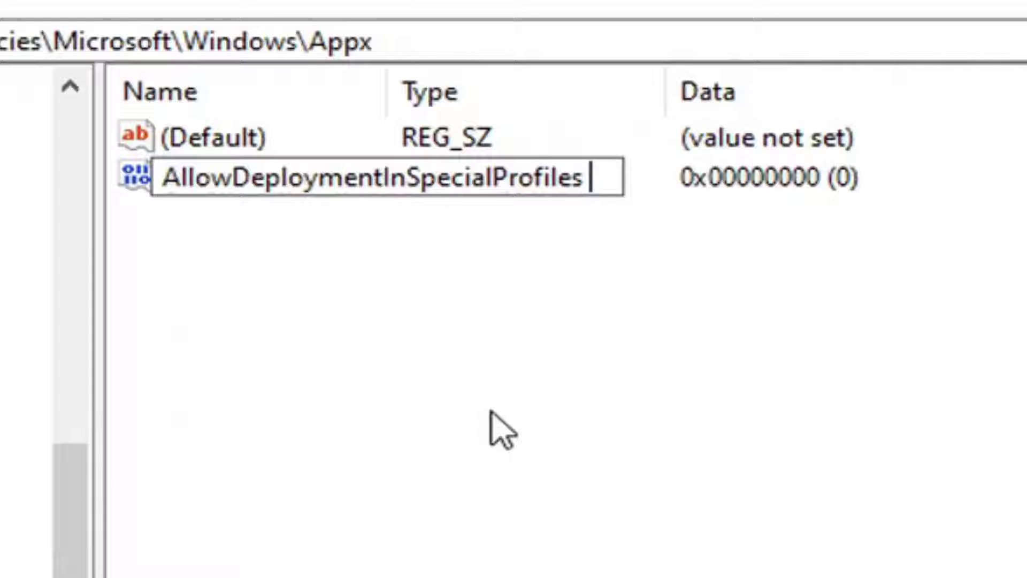
key("Return")
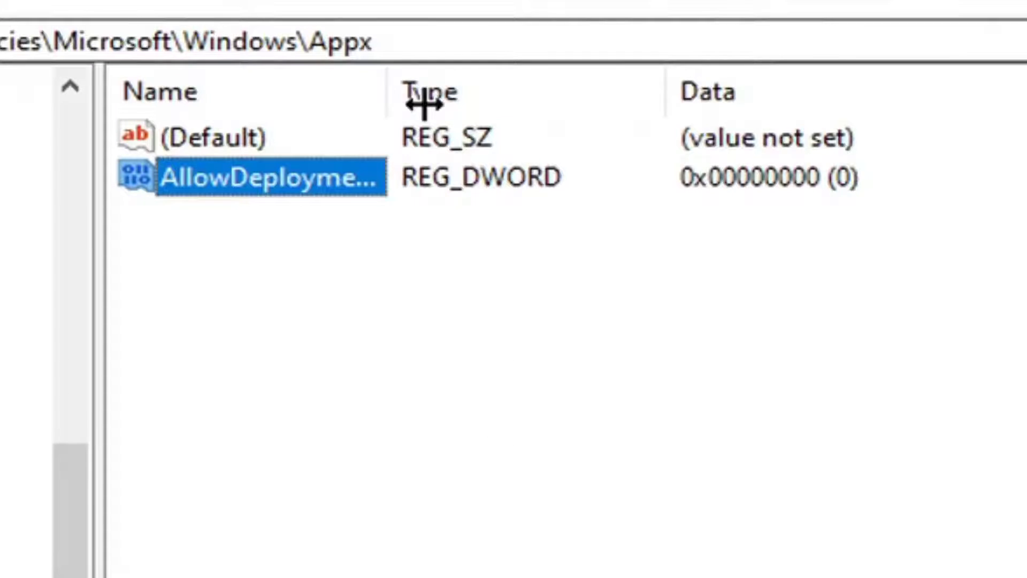
Widen the Name column so the full AllowDeploymentInSpecialProfiles name shows
right_click(738, 149)
left_click(381, 92)
left_click_drag(381, 92, 710, 140)
left_click(625, 348)
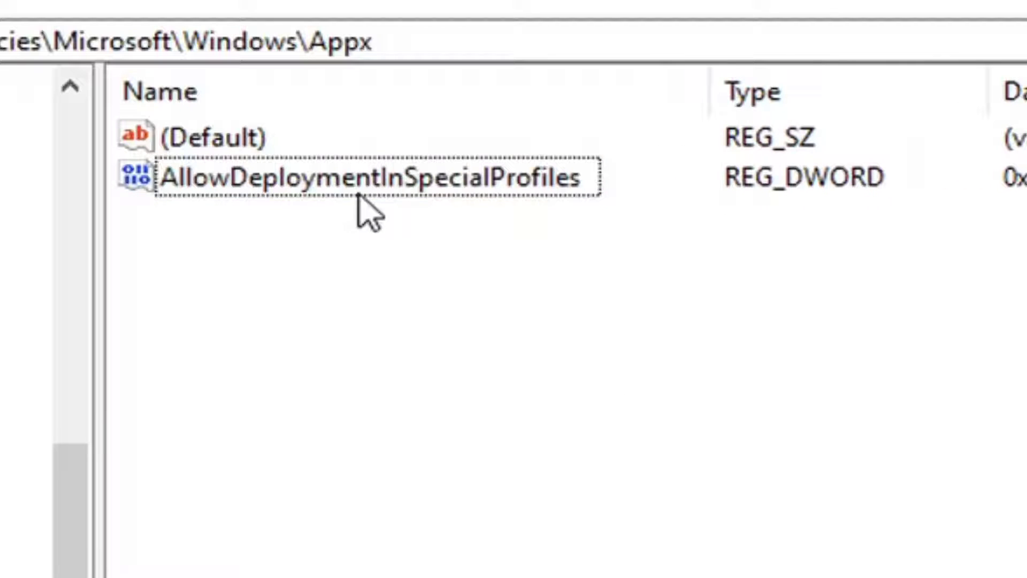
Change AllowDeploymentInSpecialProfiles value data from 0 to 1 and confirm with OK
double_click(385, 194)
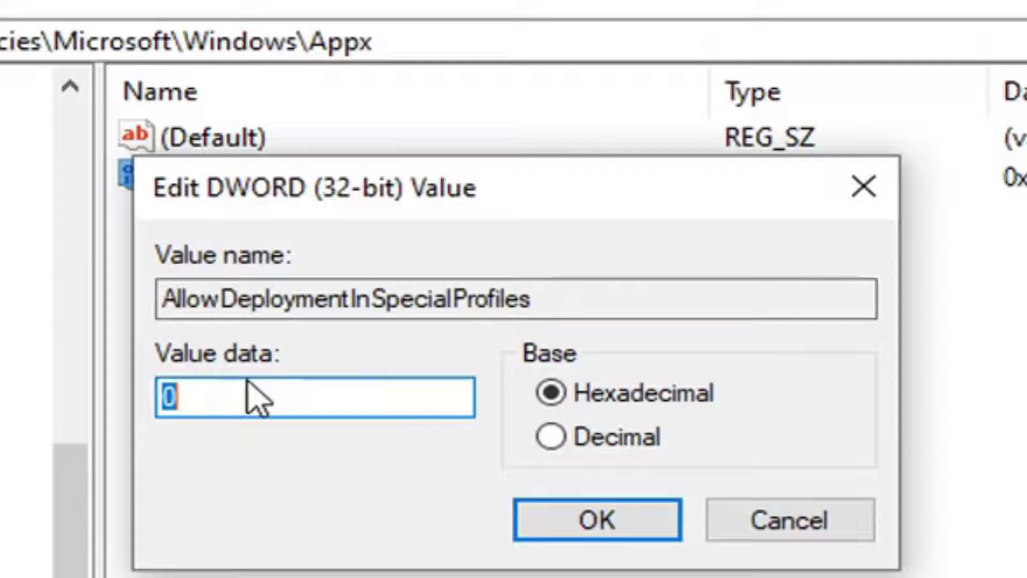
type("0")
key("BackSpace")
type("1")
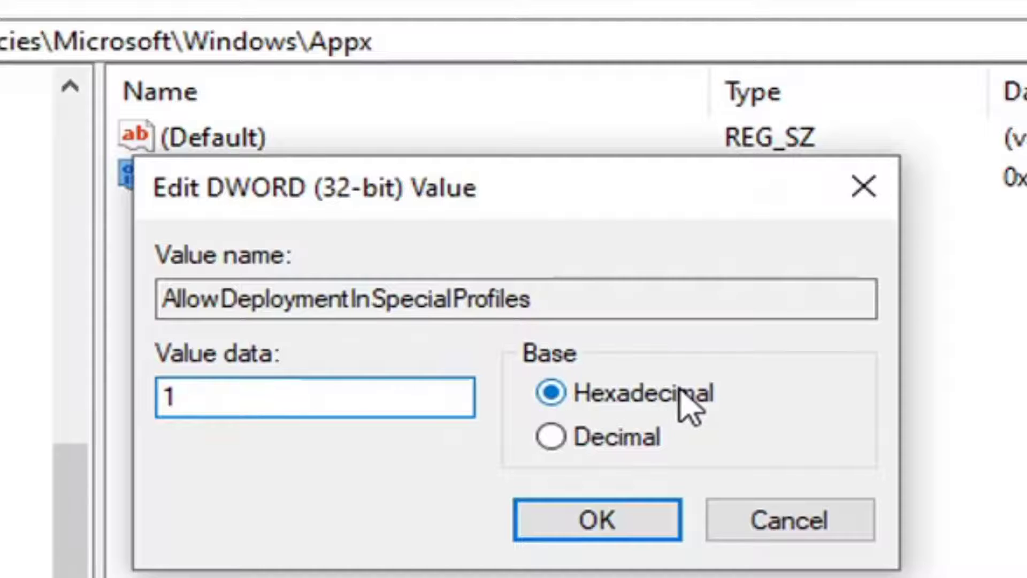
left_click(580, 529)
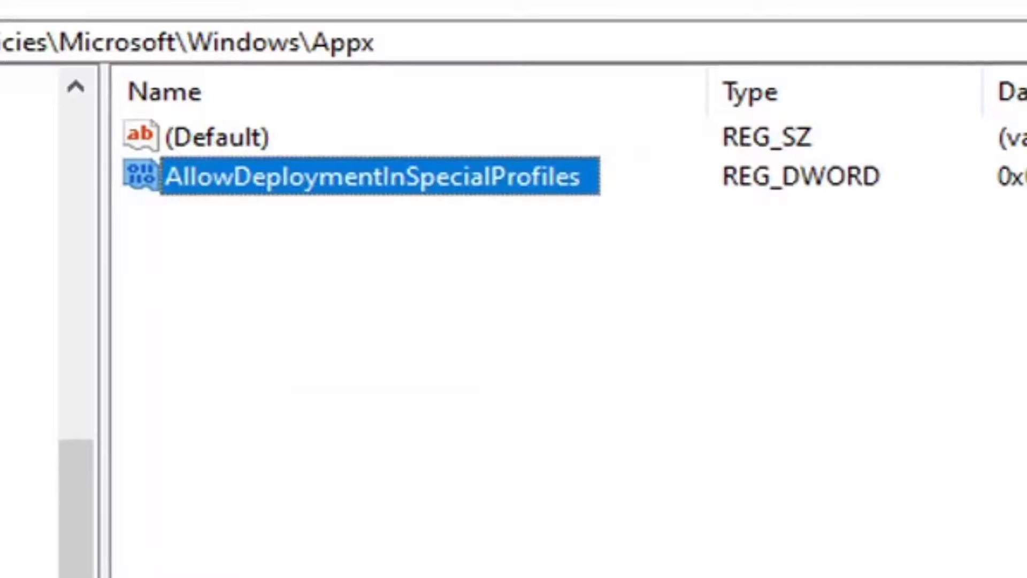
Collapse the tree from Windows up through HKEY_LOCAL_MACHINE to Computer, then close Registry Editor
left_click(2, 514)
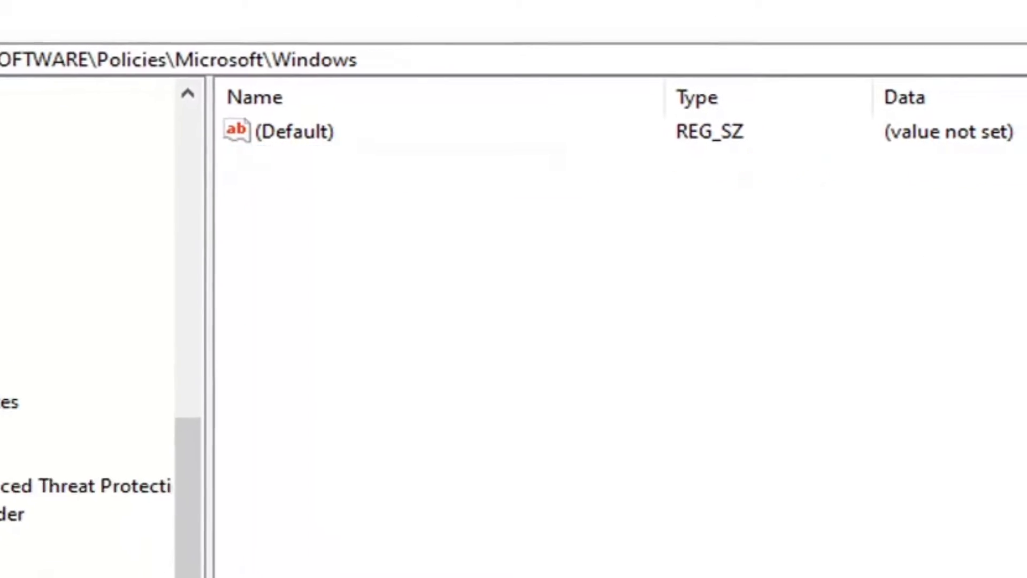
left_click(0, 260)
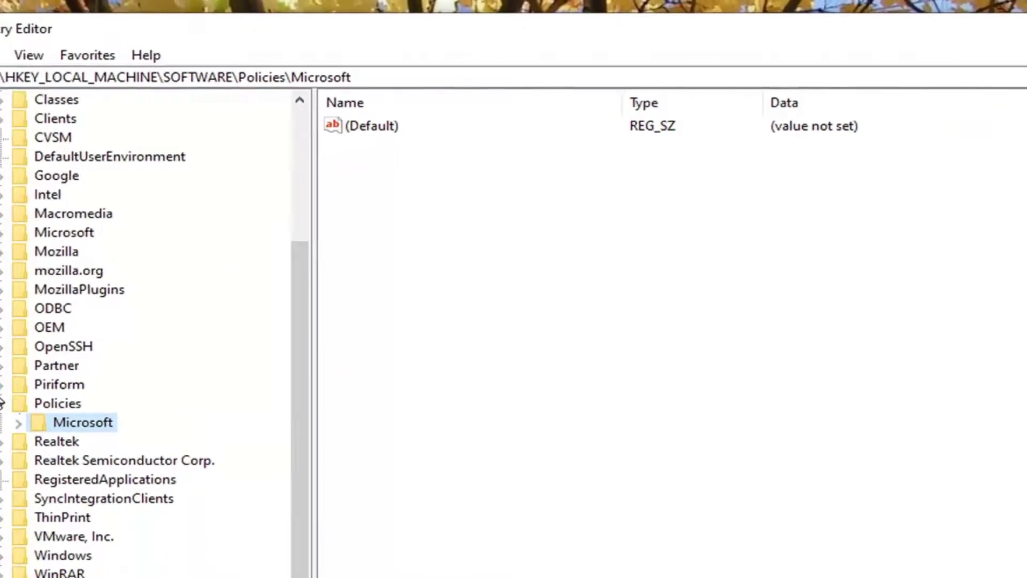
left_click(0, 237)
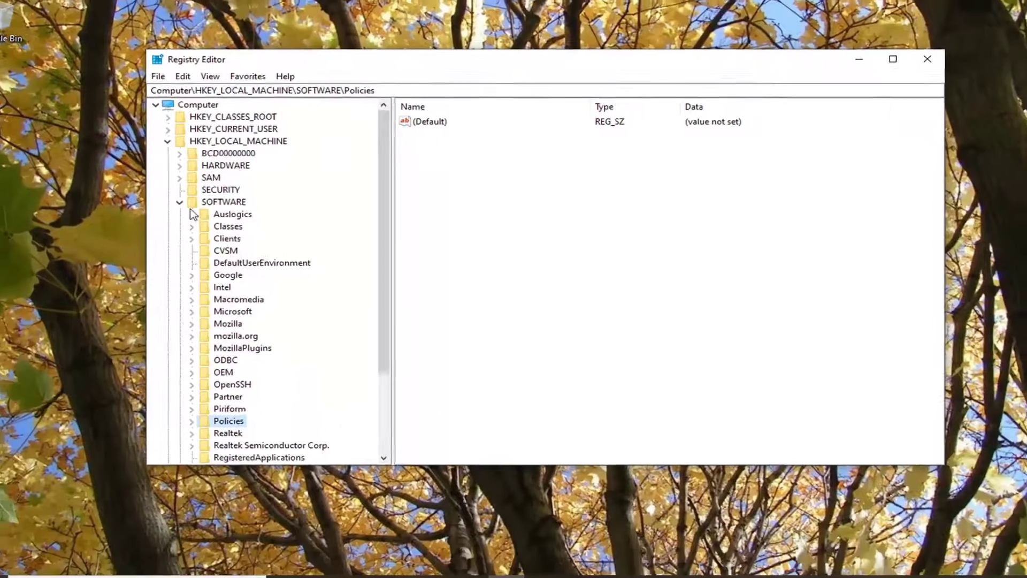
left_click(113, 218)
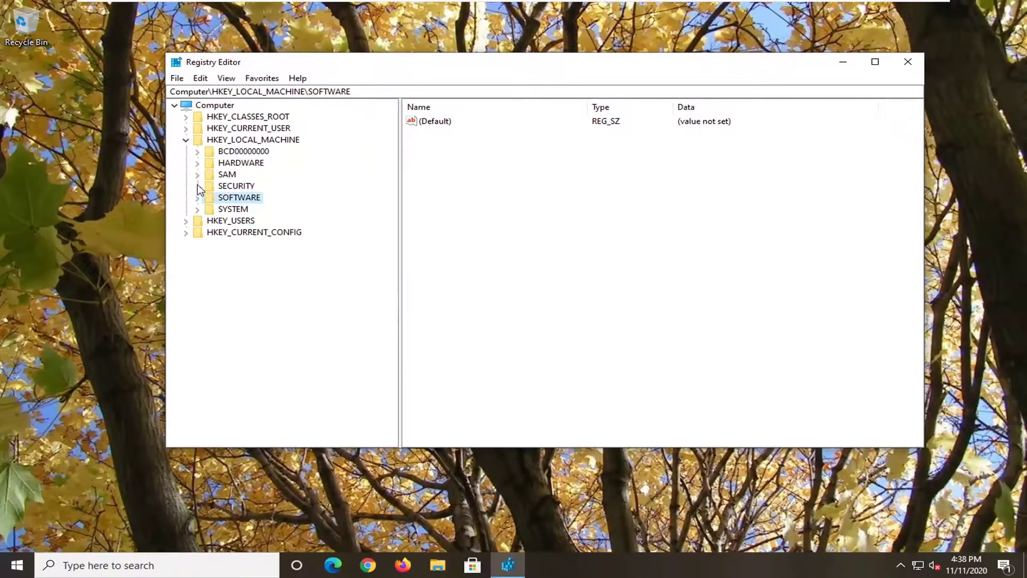
left_click(155, 148)
left_click(186, 140)
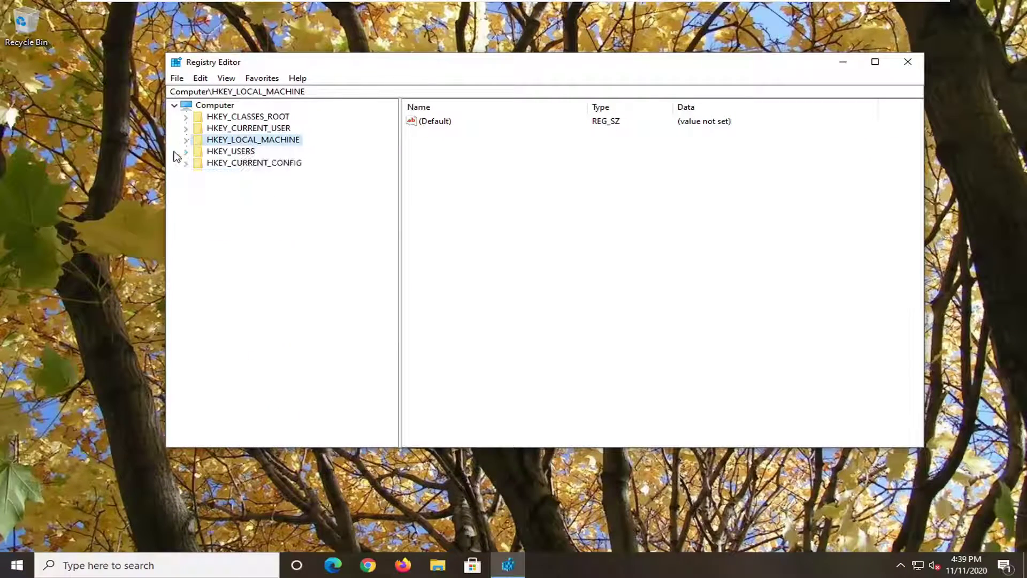
left_click(211, 106)
left_click(911, 61)
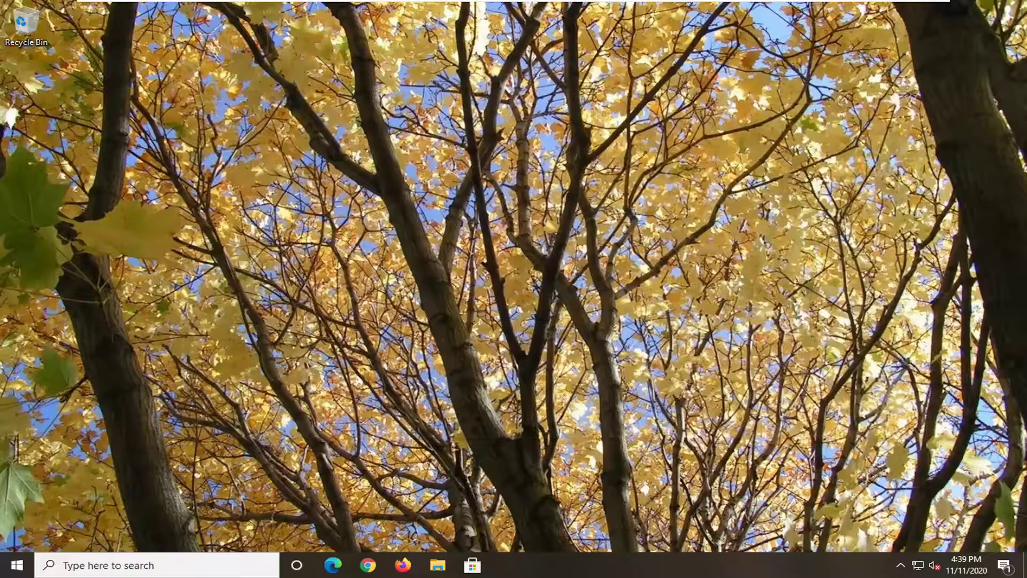